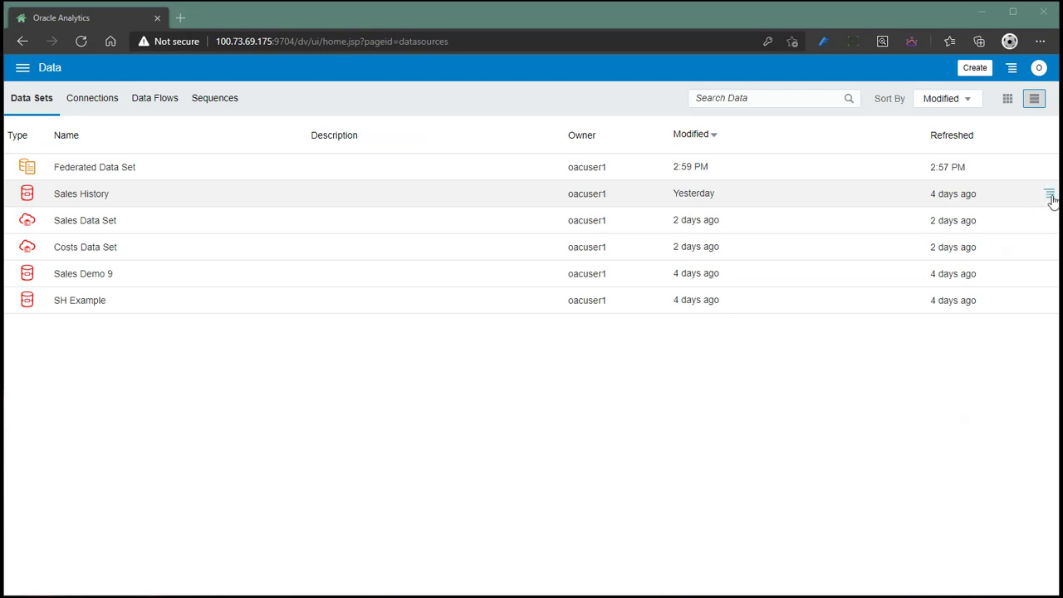
Open Sales History for editing and expand Demo Oracle Database's SH schema to select COSTS
left_click(1049, 196)
left_click(967, 227)
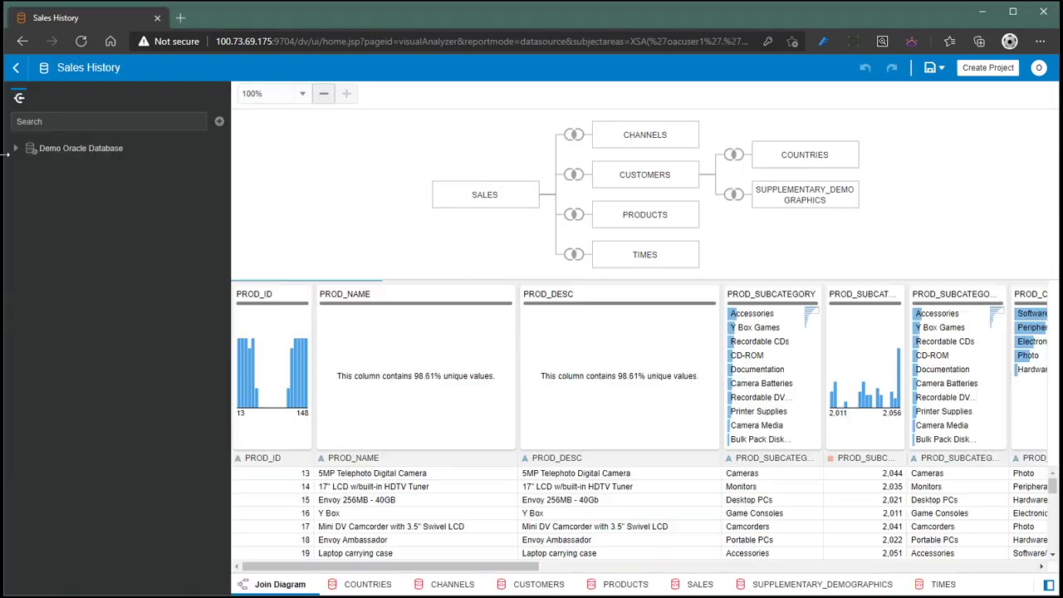
left_click(15, 150)
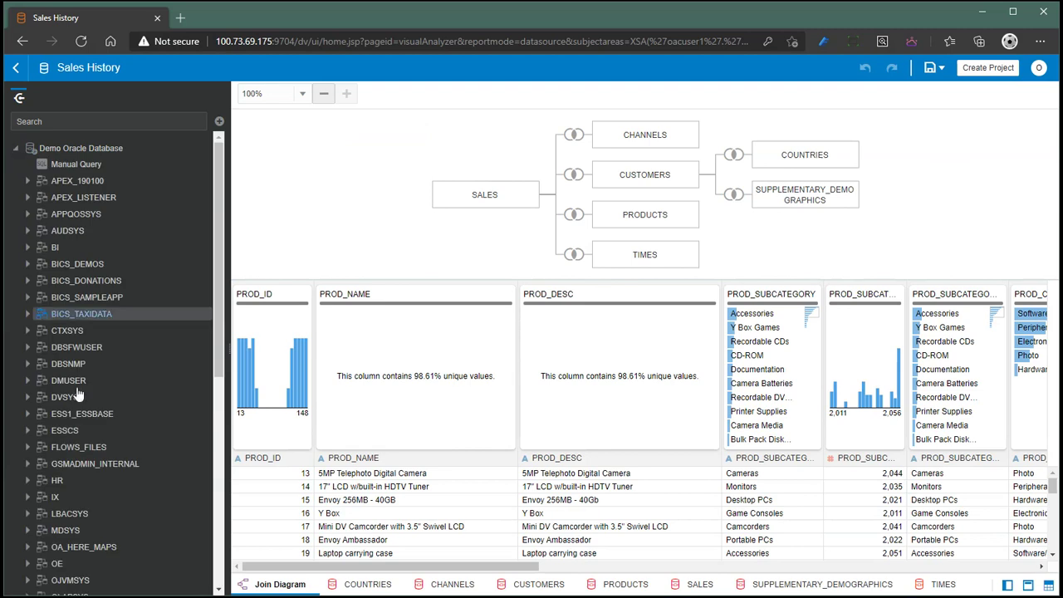
scroll(57, 437, "down", 5)
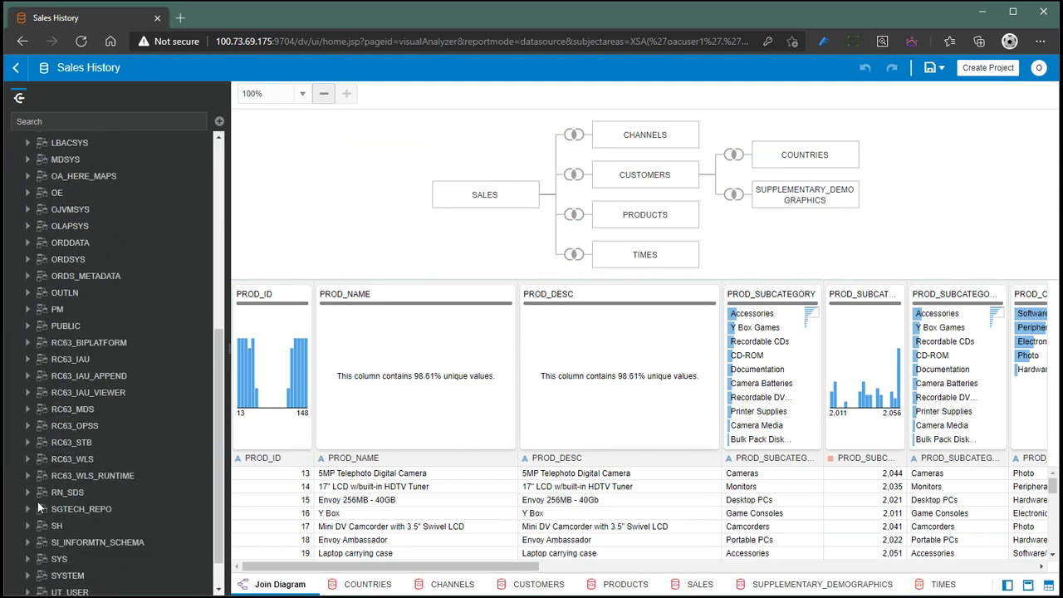
left_click(27, 486)
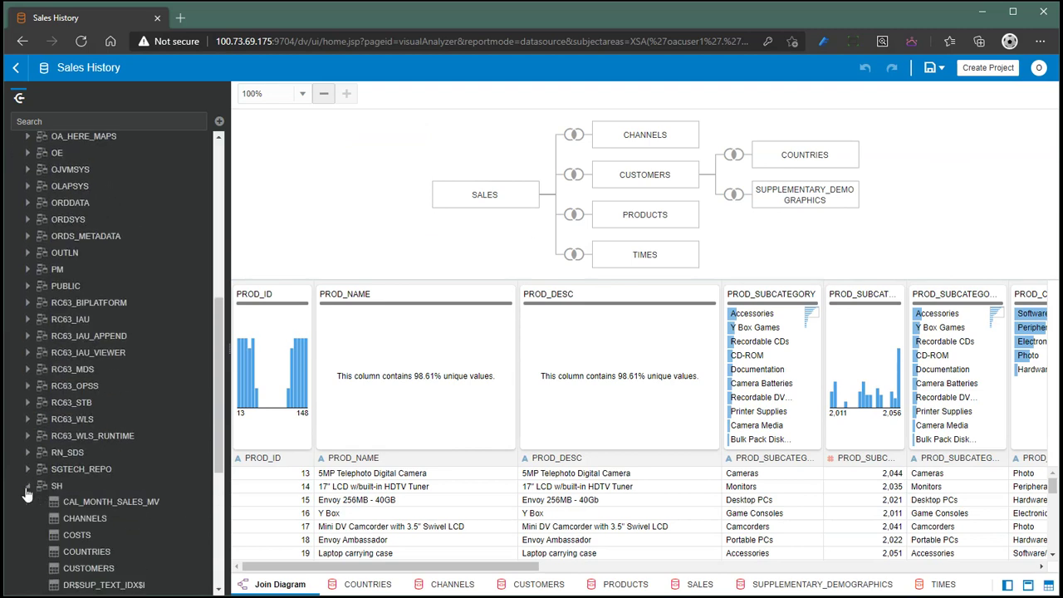
scroll(159, 450, "down", 4)
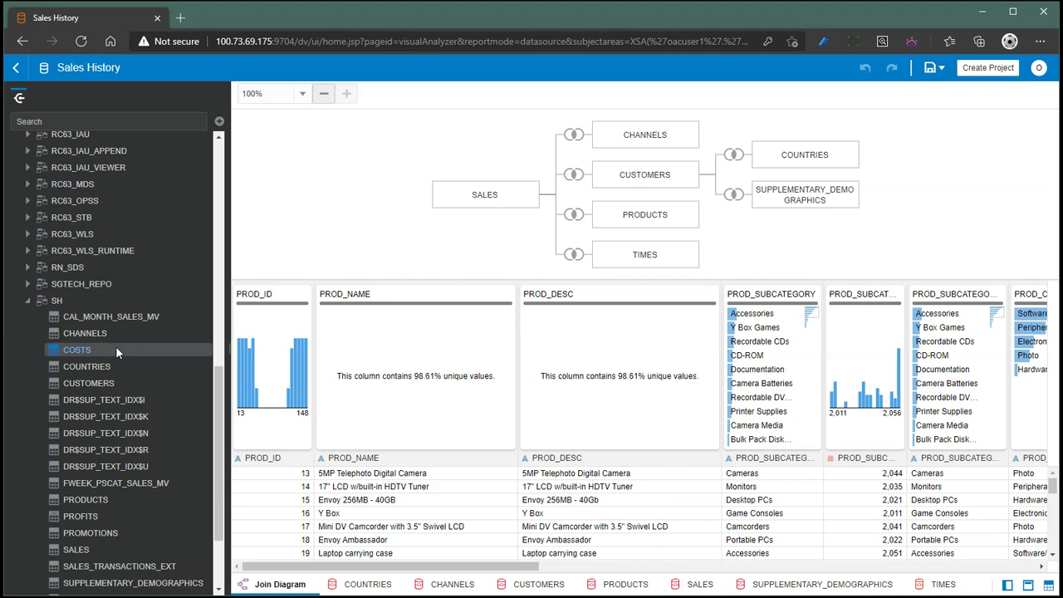
left_click(116, 349)
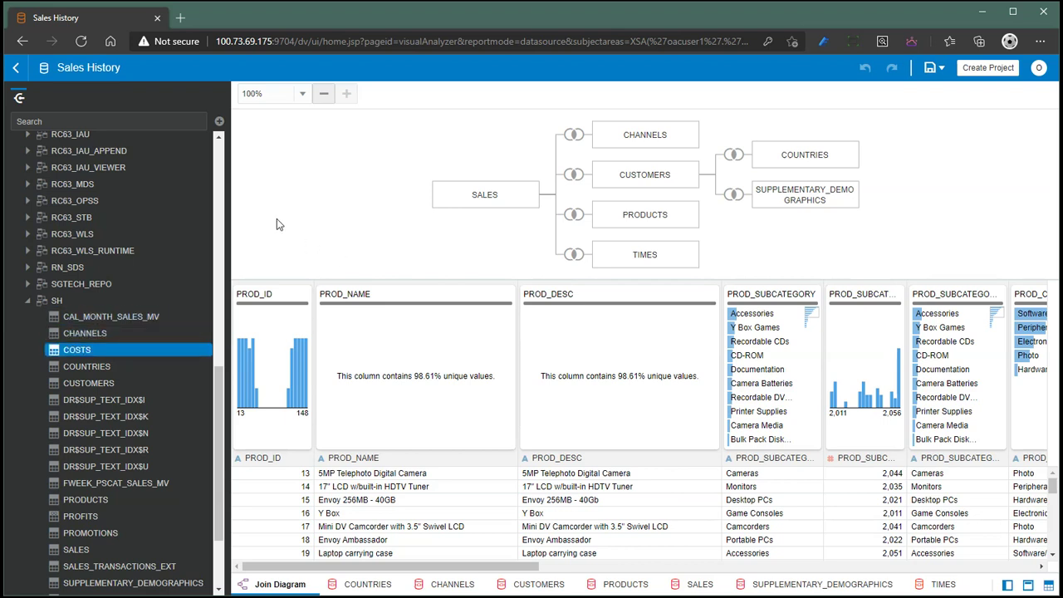
Duplicate Sales History from the Data list and open Sales History-Copy in the editor
left_click(16, 67)
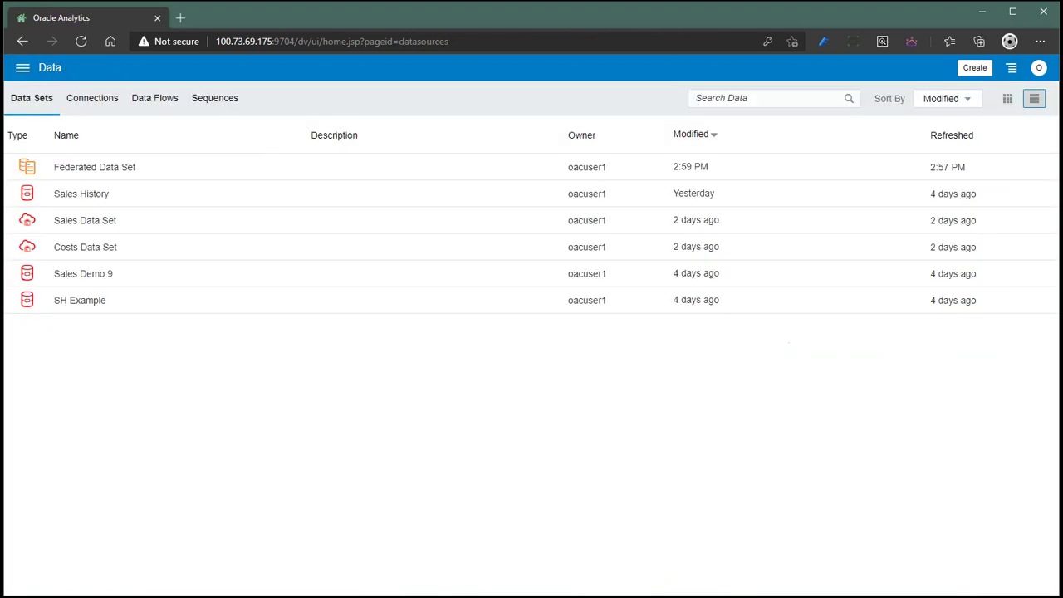
left_click(1049, 194)
left_click(974, 330)
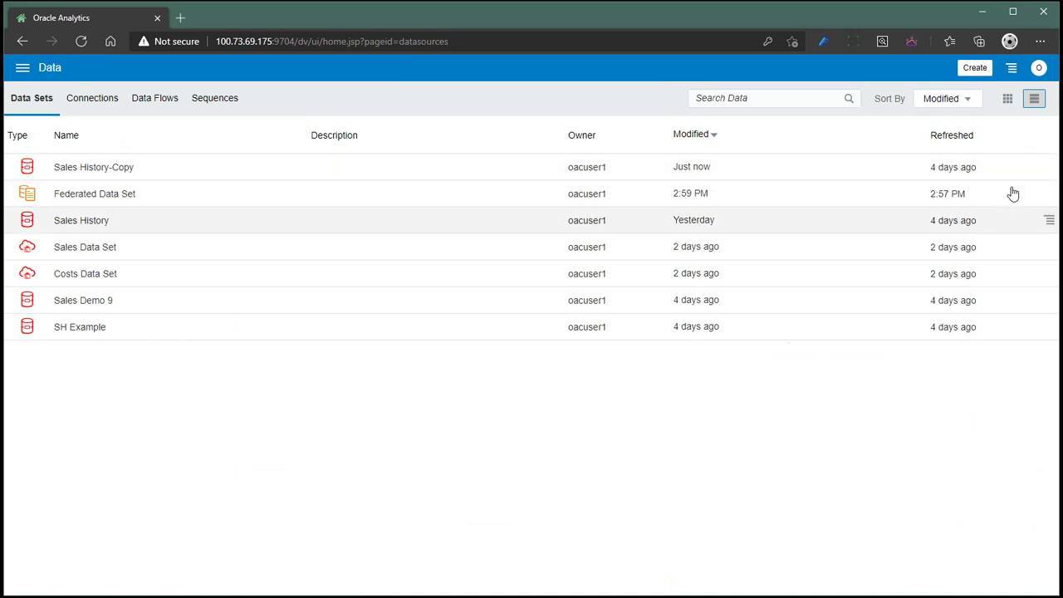
left_click(1049, 168)
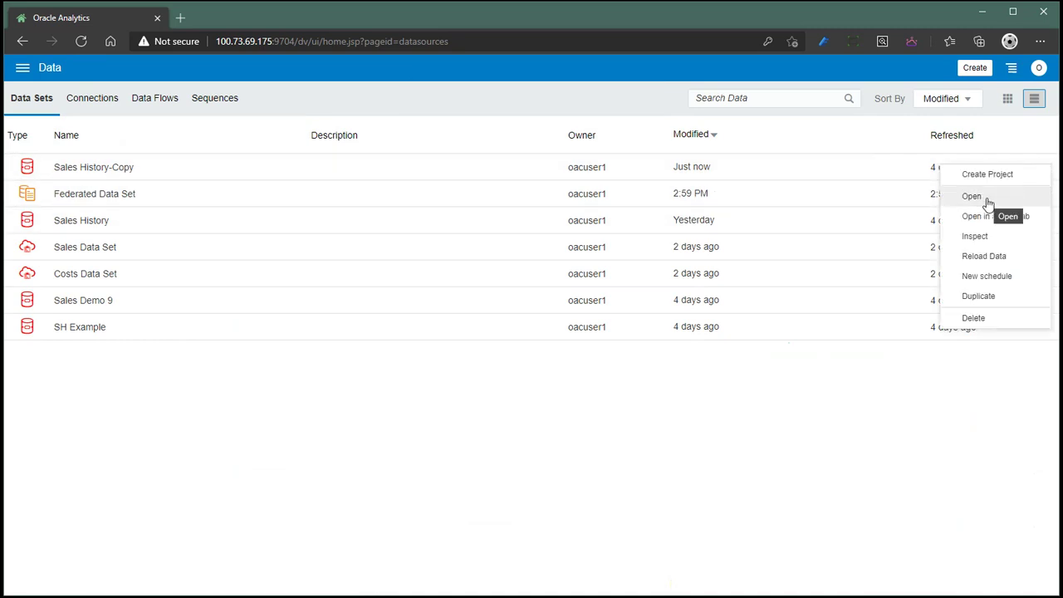
left_click(972, 197)
Drag the COSTS table from the SH schema into the join diagram
scroll(71, 455, "down", 5)
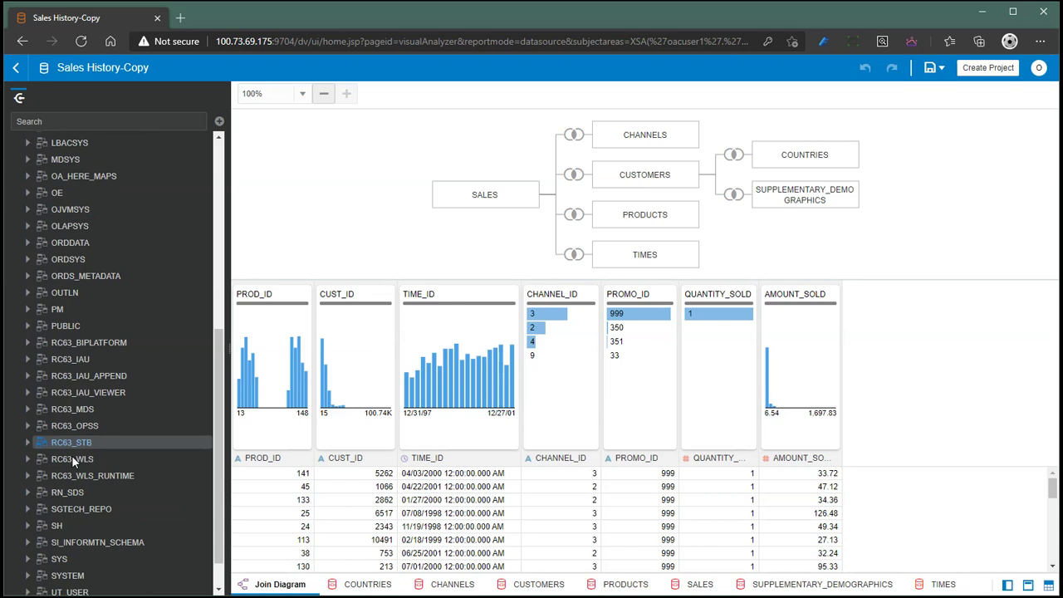
left_click(55, 484)
scroll(67, 432, "down", 4)
left_click_drag(78, 376, 464, 226)
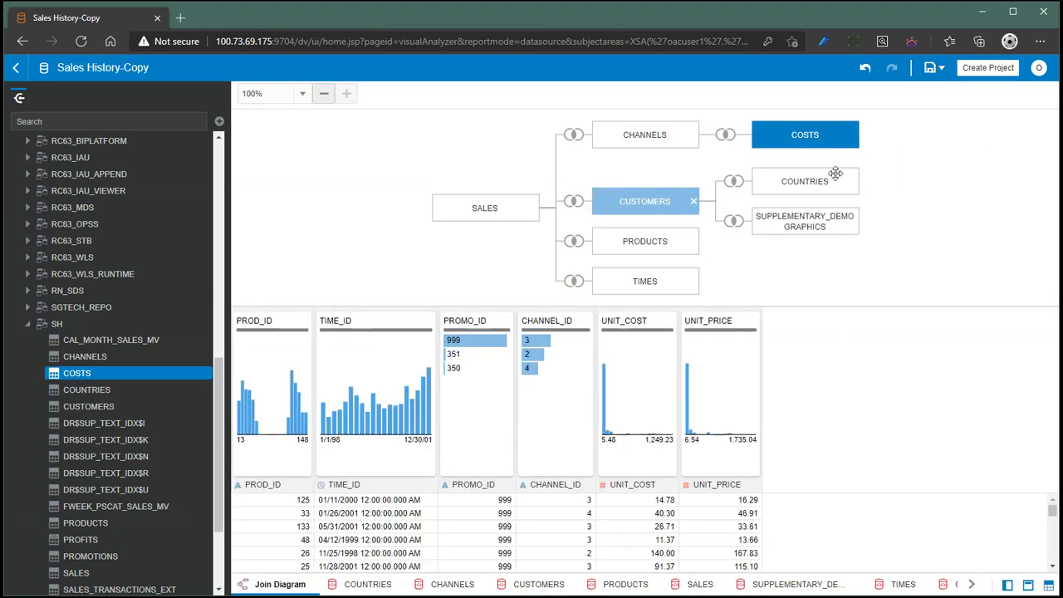
Remove SUPPLEMENTARY_DEMOGRAPHICS, COUNTRIES, CUSTOMERS and SALES from the join diagram
left_click(853, 219)
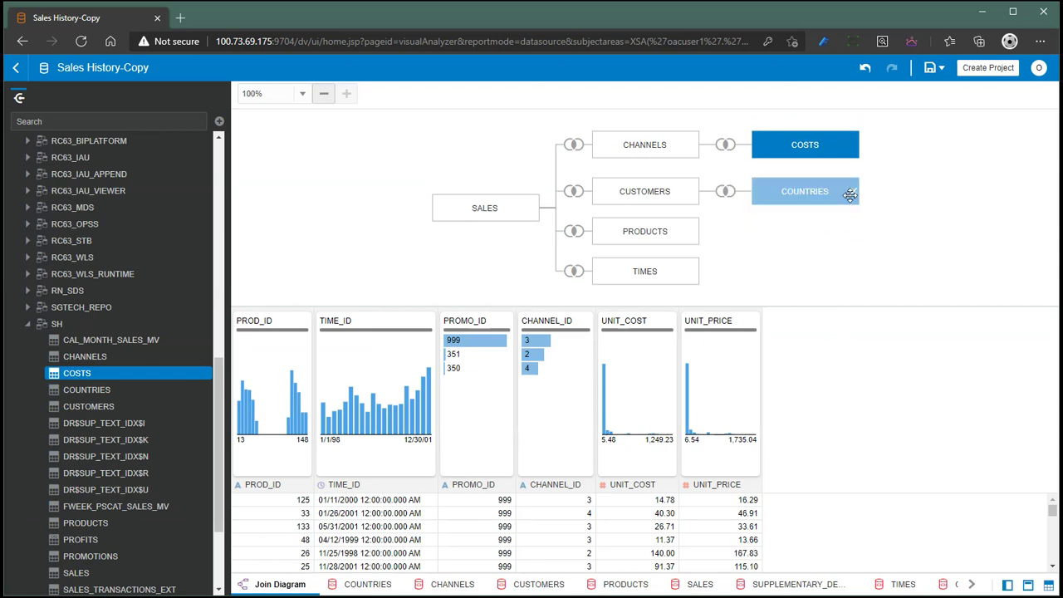
left_click(853, 193)
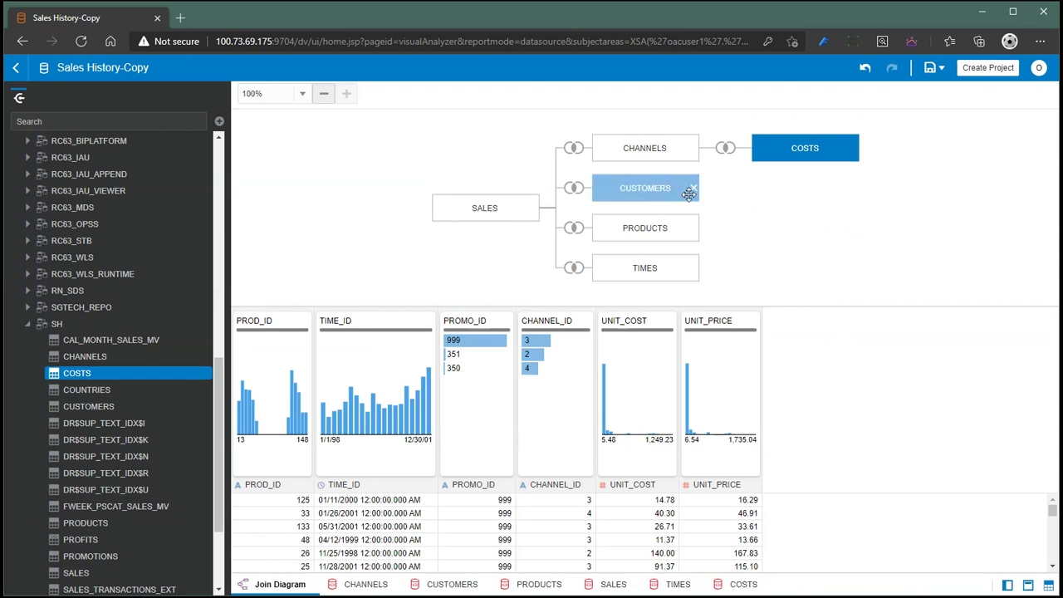
left_click(694, 189)
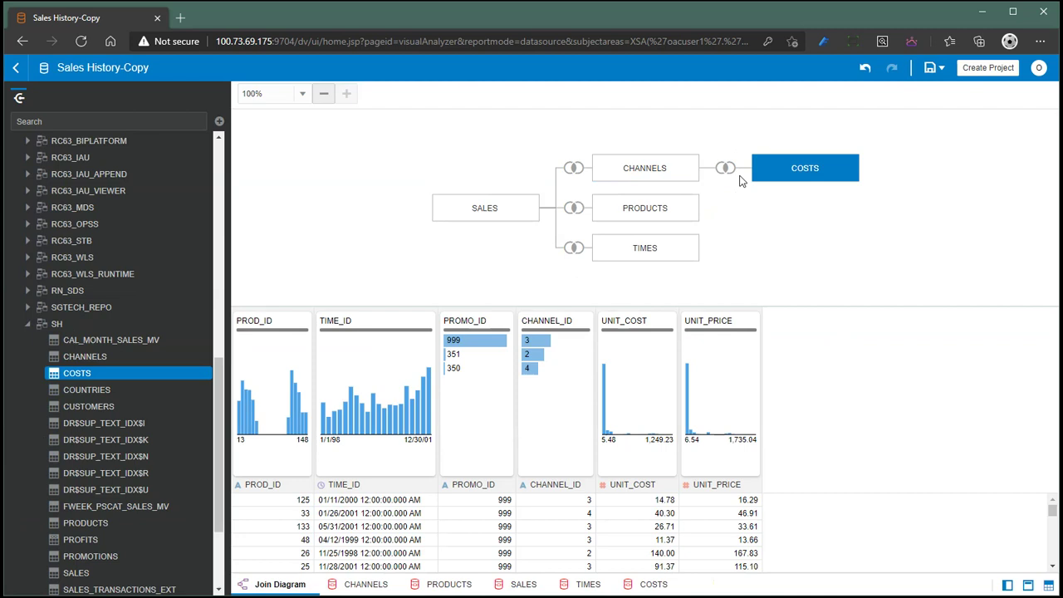
left_click(534, 209)
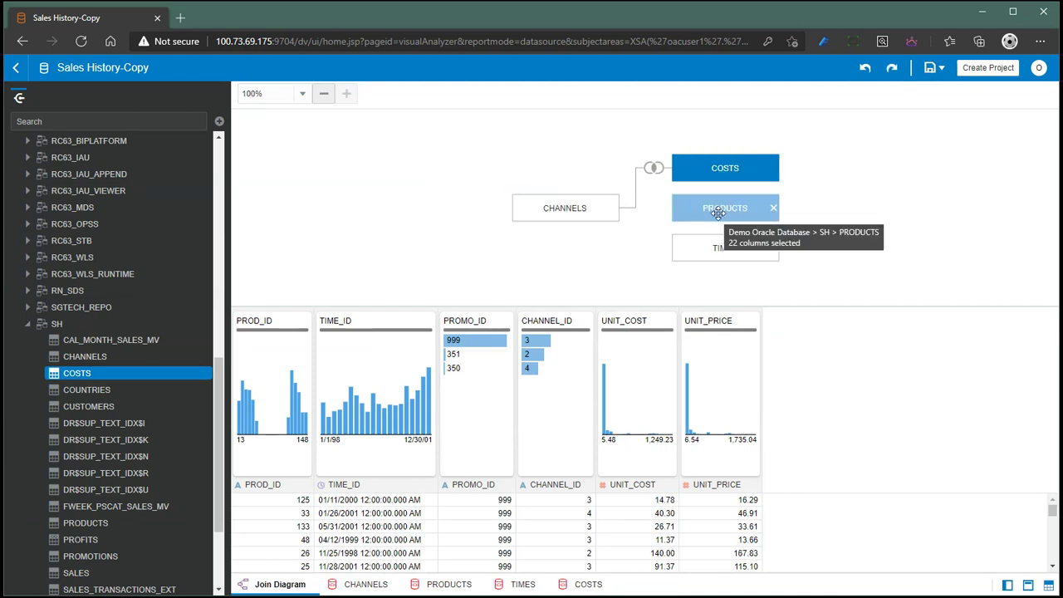
Make COSTS the base table, joining CHANNELS, PRODUCTS and TIMES directly to it
left_click(720, 211)
left_click_drag(734, 169, 396, 211)
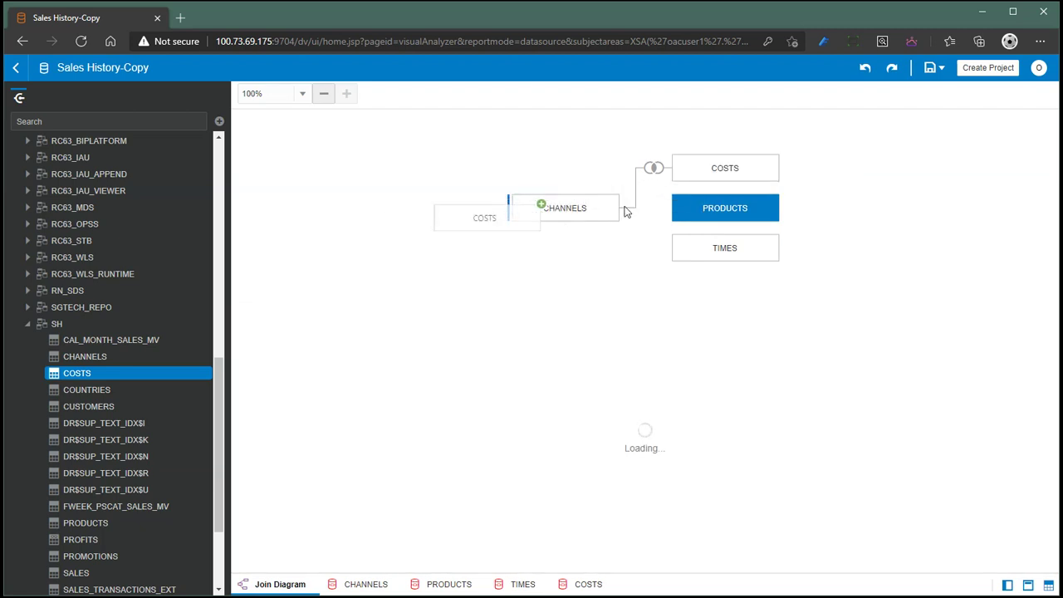
left_click_drag(625, 212, 622, 211)
left_click_drag(795, 190, 492, 208)
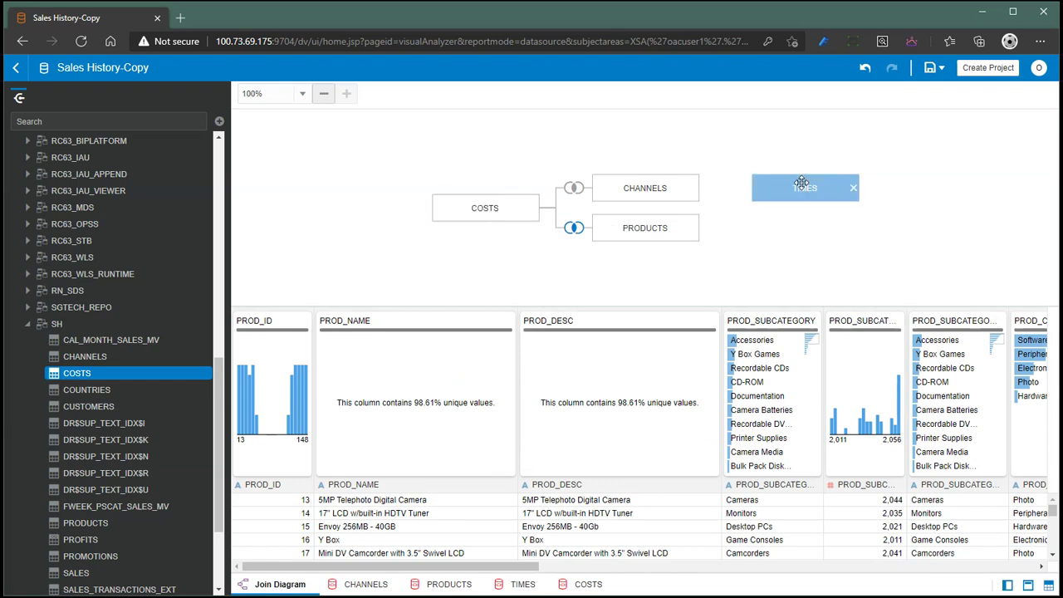
left_click_drag(802, 183, 469, 202)
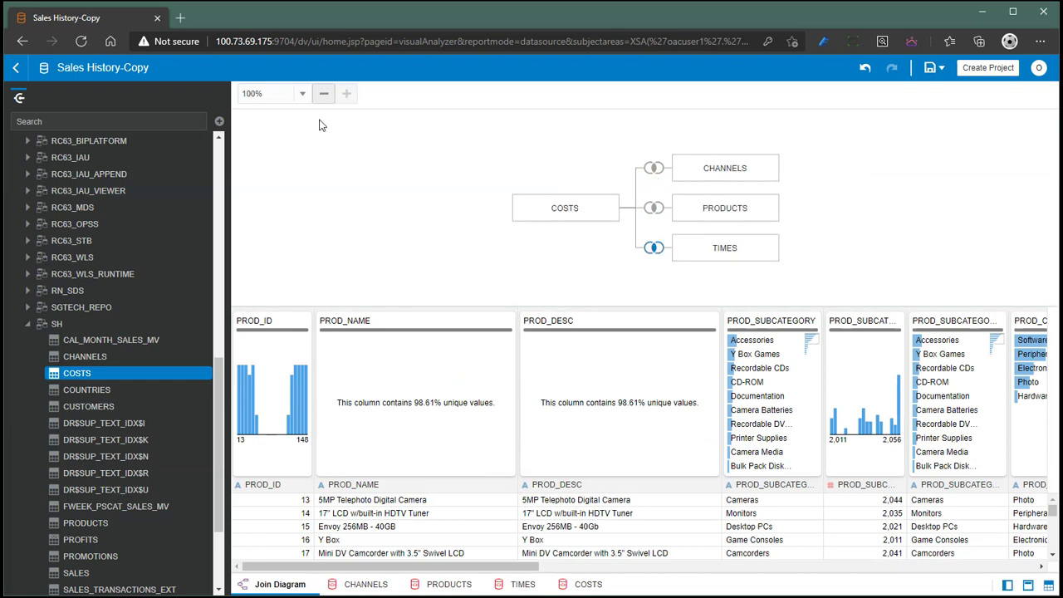
Rename the data set to 'Costs DS' and save it
left_click(136, 67)
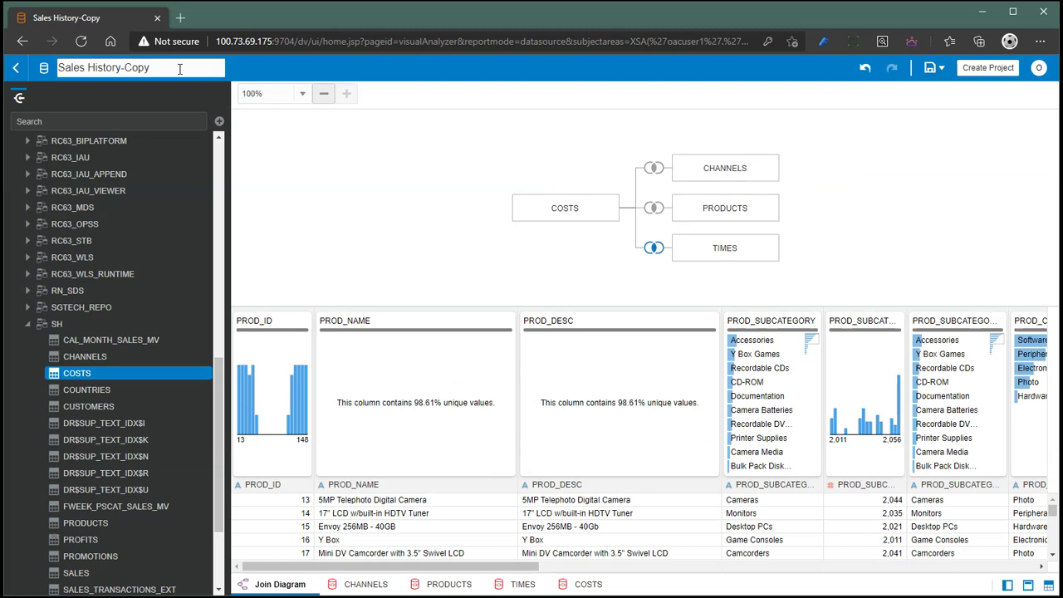
key("ctrl+a")
type("Costs DS")
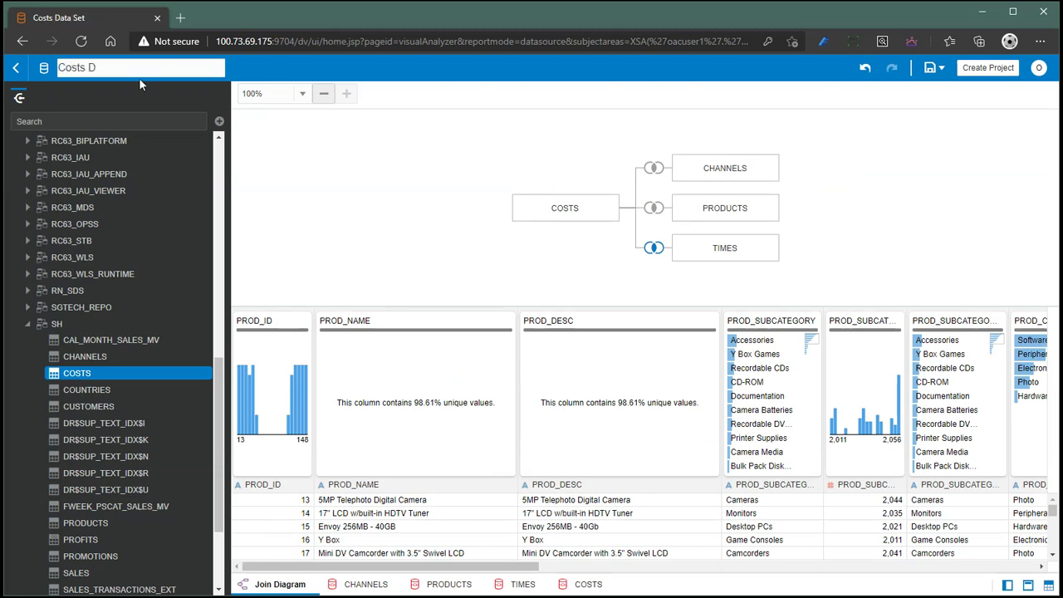
left_click(931, 67)
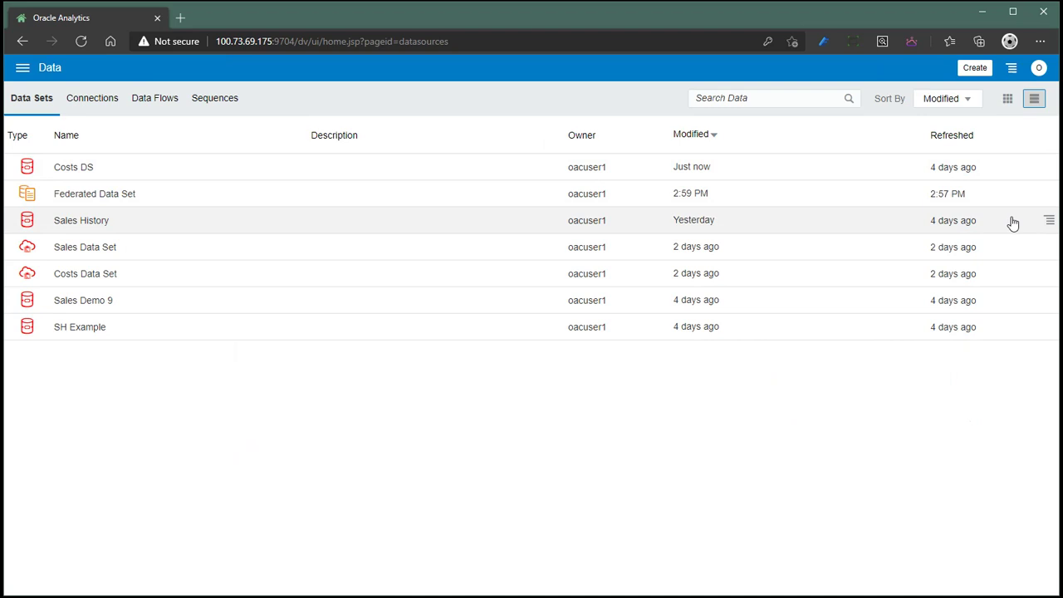
Create a workbook from Sales History, add Costs DS, and review their join diagram
left_click(190, 227)
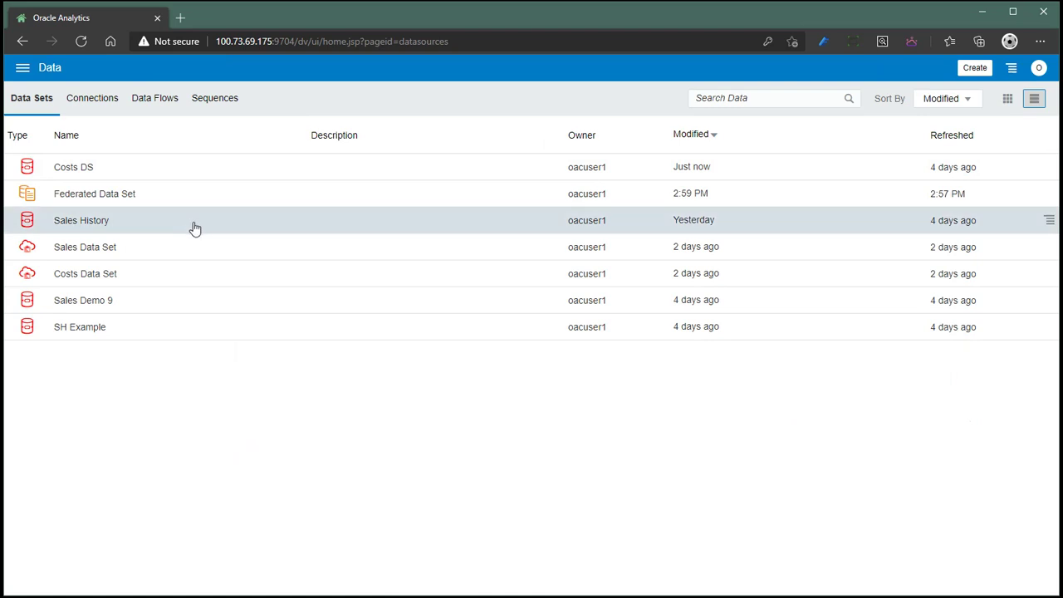
left_click(218, 123)
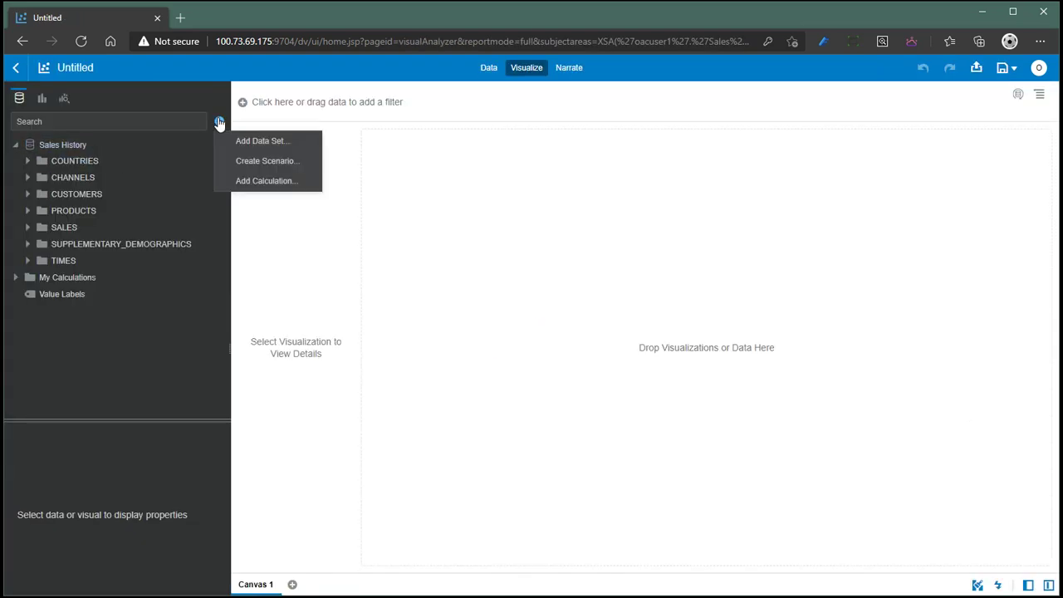
left_click(259, 143)
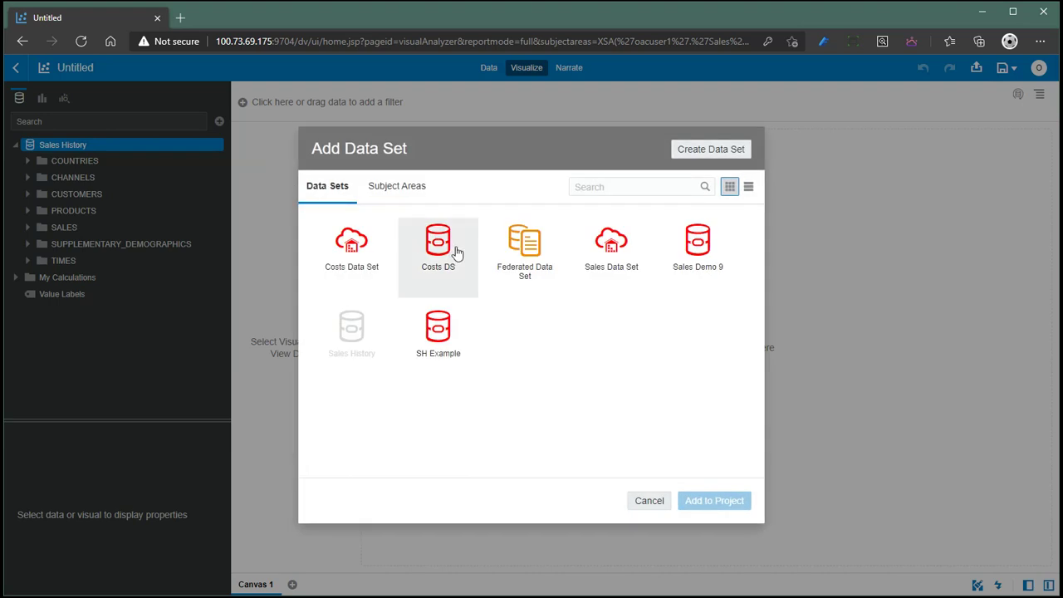
left_click(436, 250)
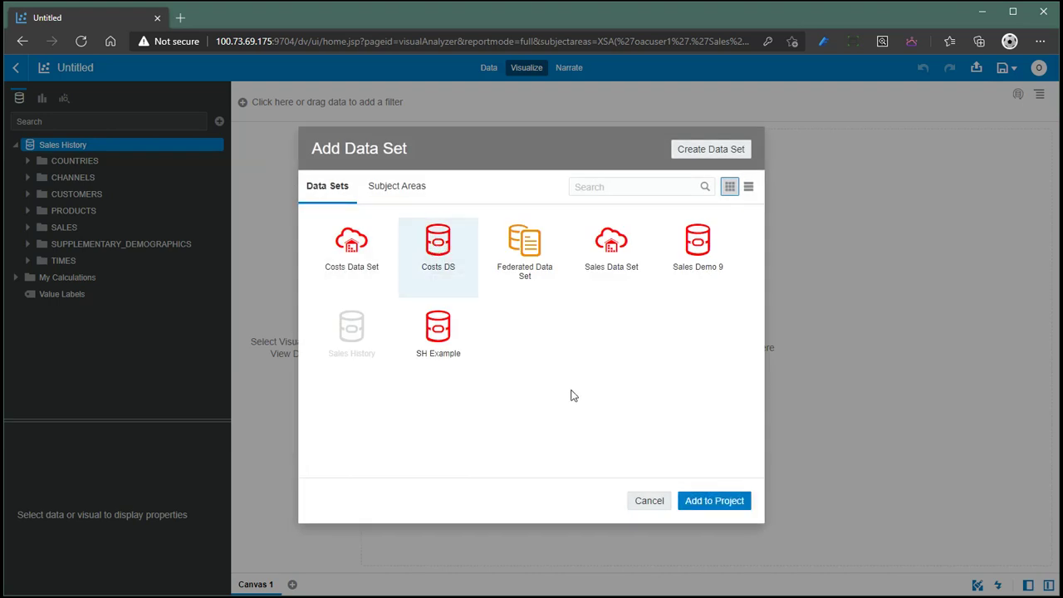
left_click(683, 502)
left_click(488, 75)
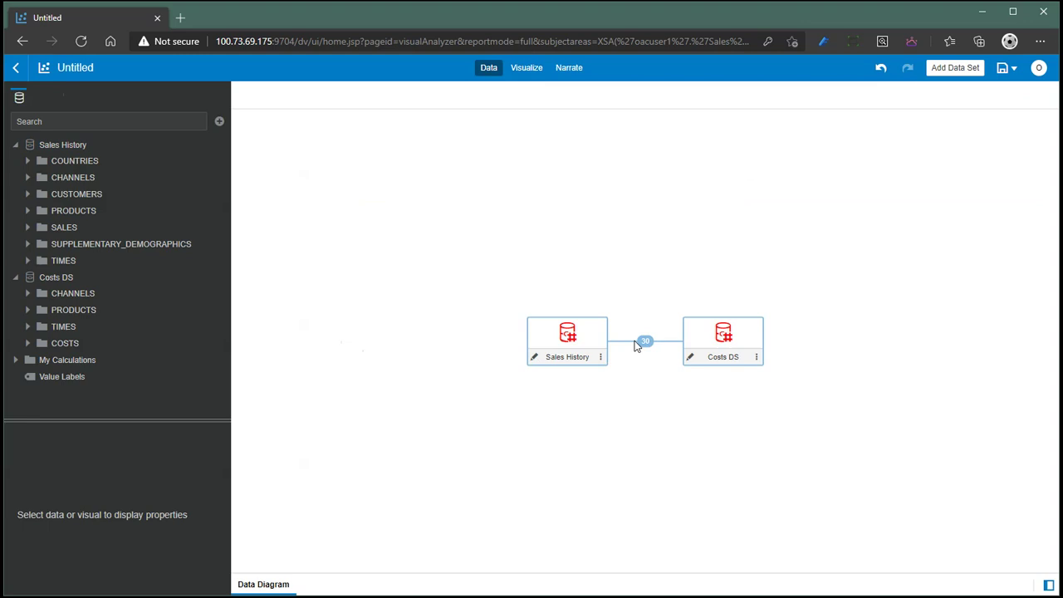
left_click(532, 73)
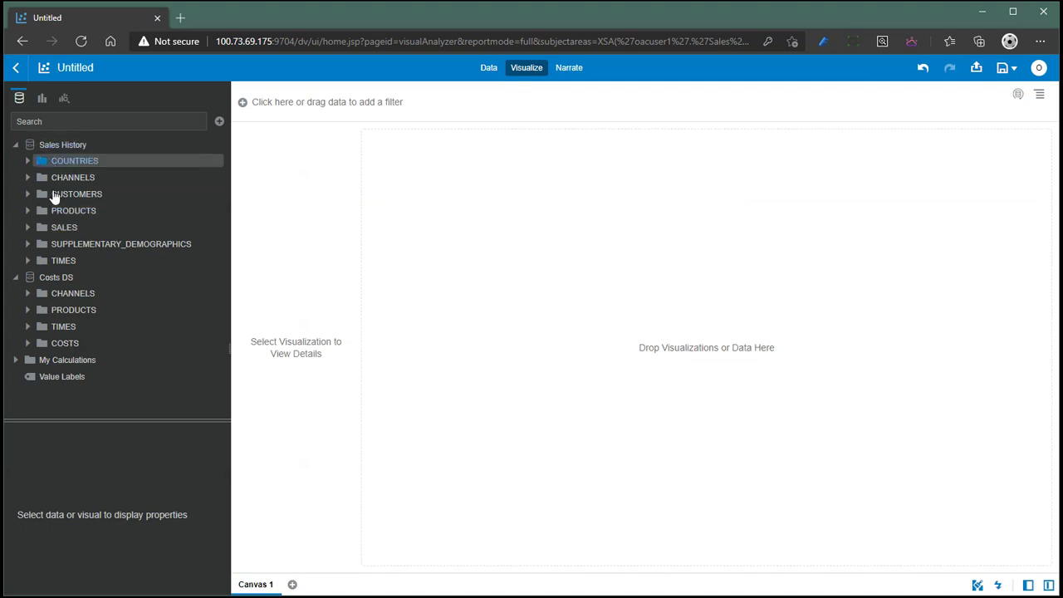
Build a best-fit chart of AMOUNT_SOLD by PROD_CATEGORY from PRODUCTS and SALES
left_click(27, 213)
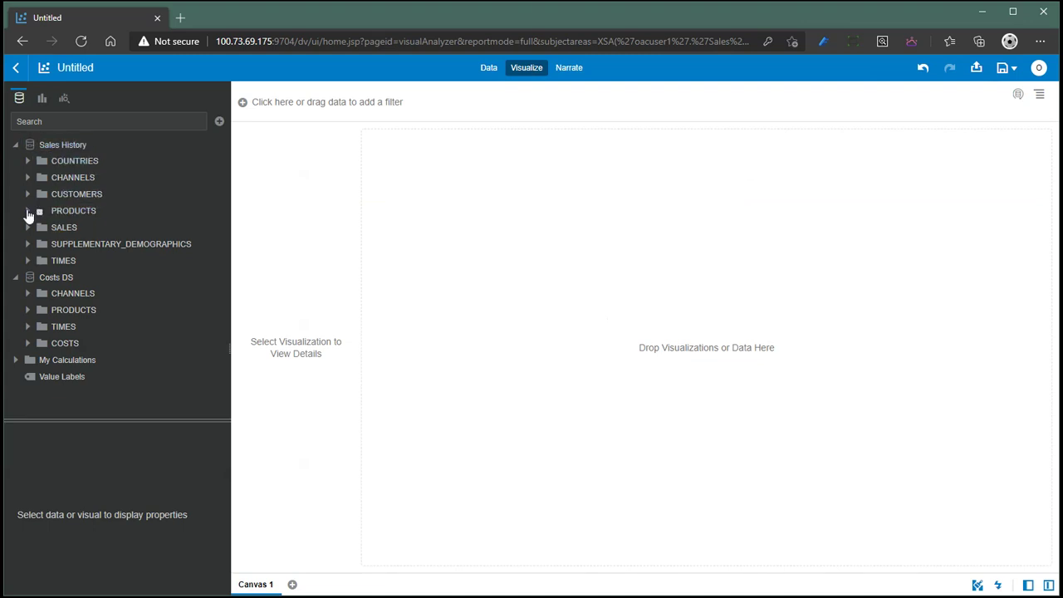
left_click(100, 241)
scroll(24, 276, "down", 3)
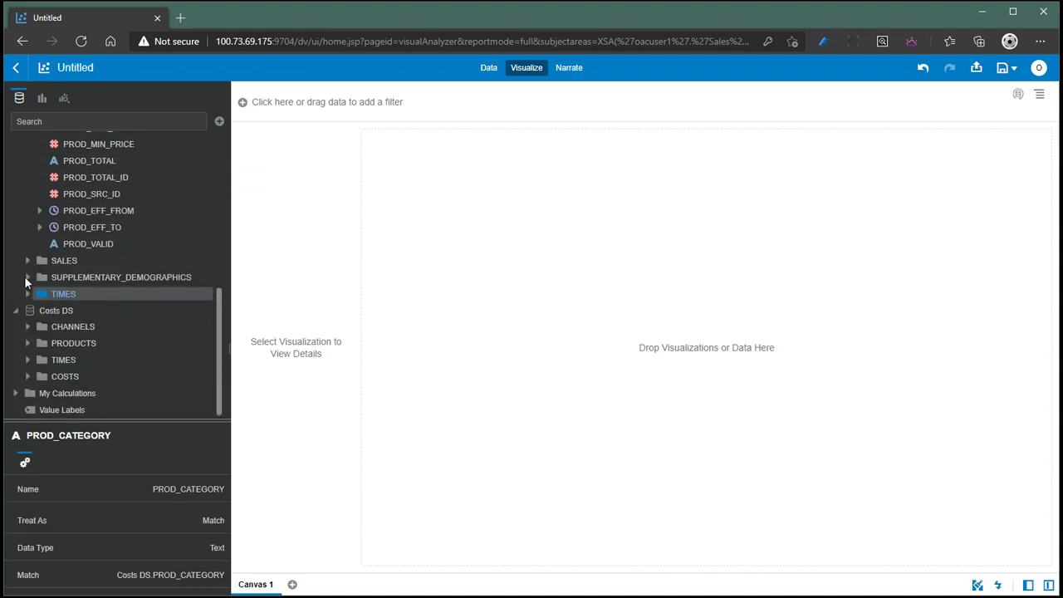
left_click(27, 260)
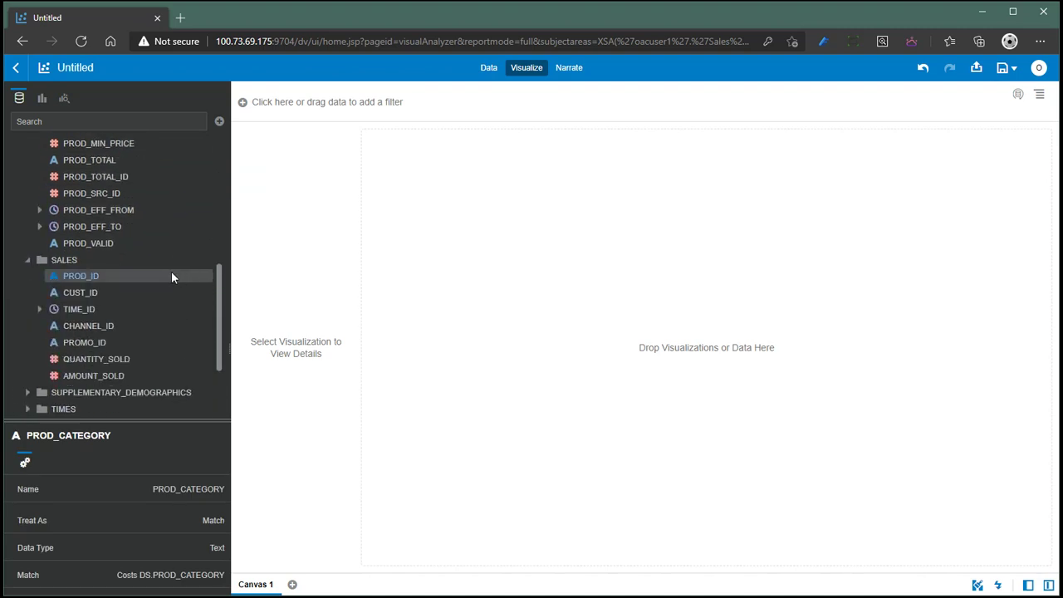
scroll(171, 271, "down", 2)
left_click(145, 314)
right_click(146, 314)
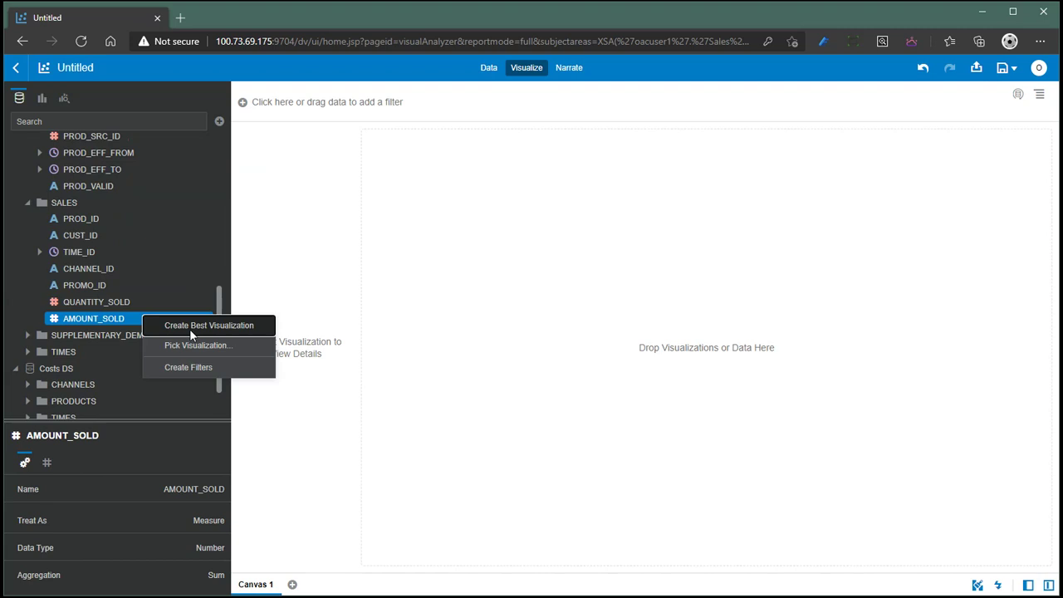
left_click(190, 325)
Change the bar chart's visualization type to Table
scroll(140, 382, "down", 2)
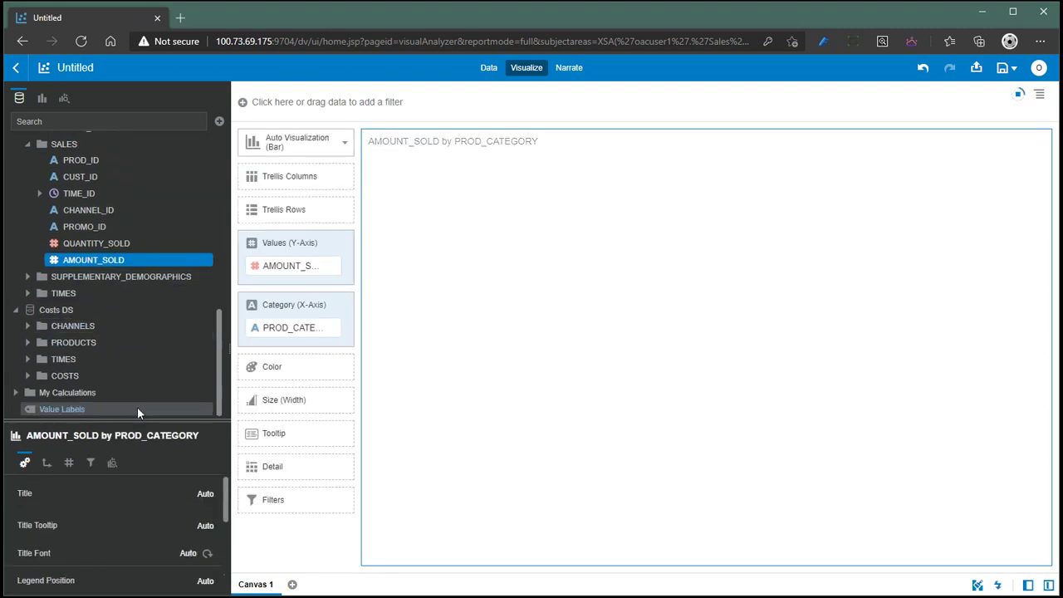
left_click(28, 375)
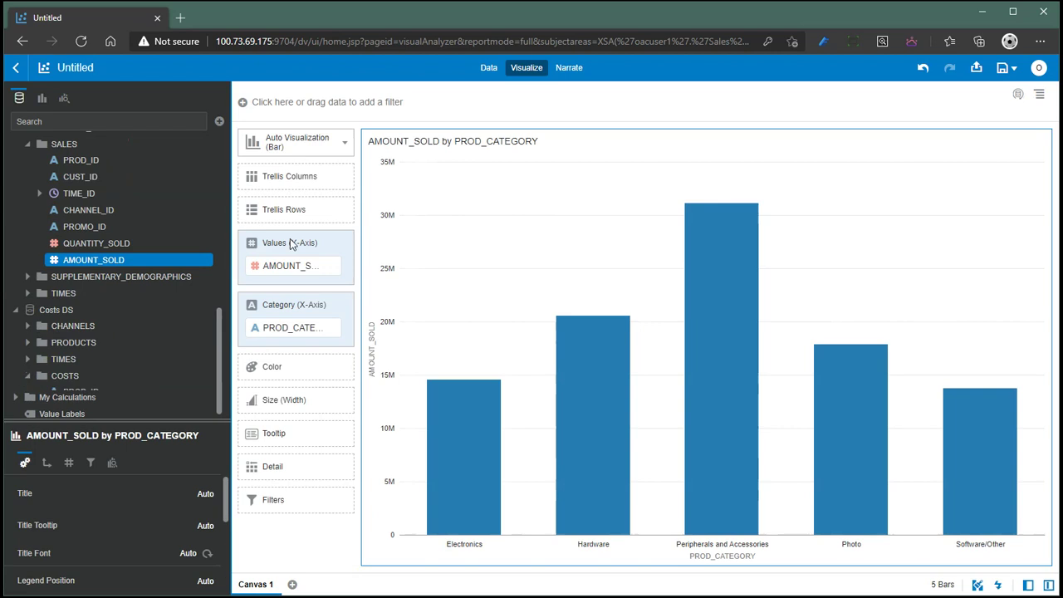
left_click(345, 146)
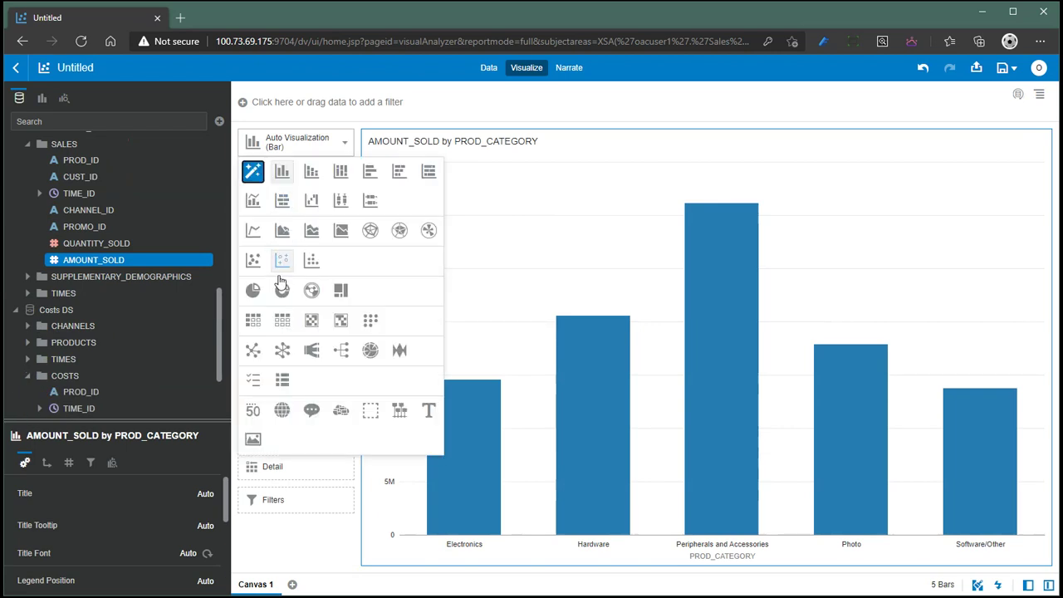
left_click(283, 321)
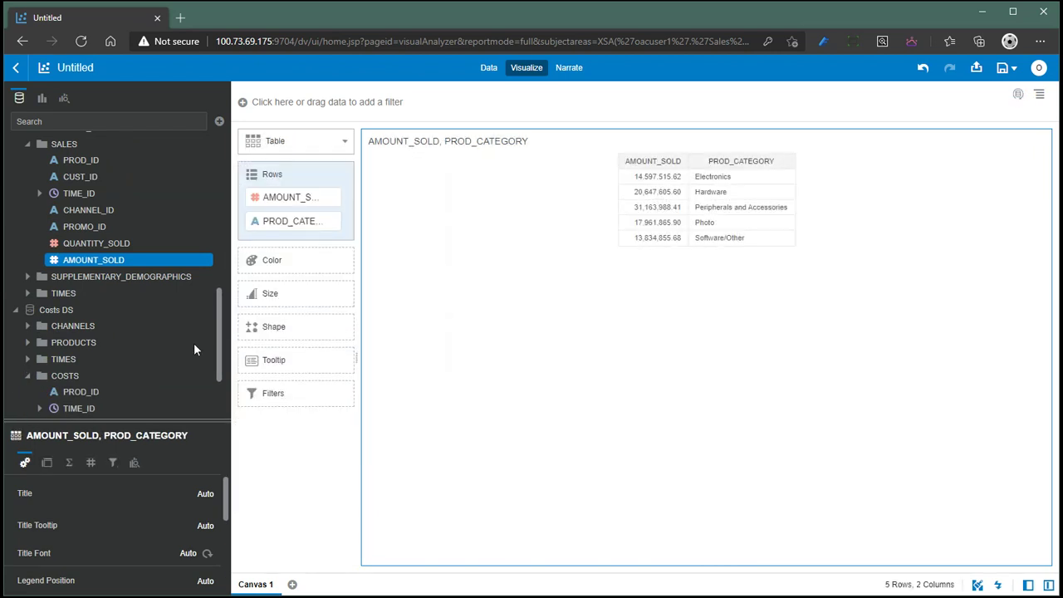
Put PROD_CATEGORY first in Rows and add UNIT_COST from Costs DS's COSTS table
left_click_drag(293, 221, 293, 183)
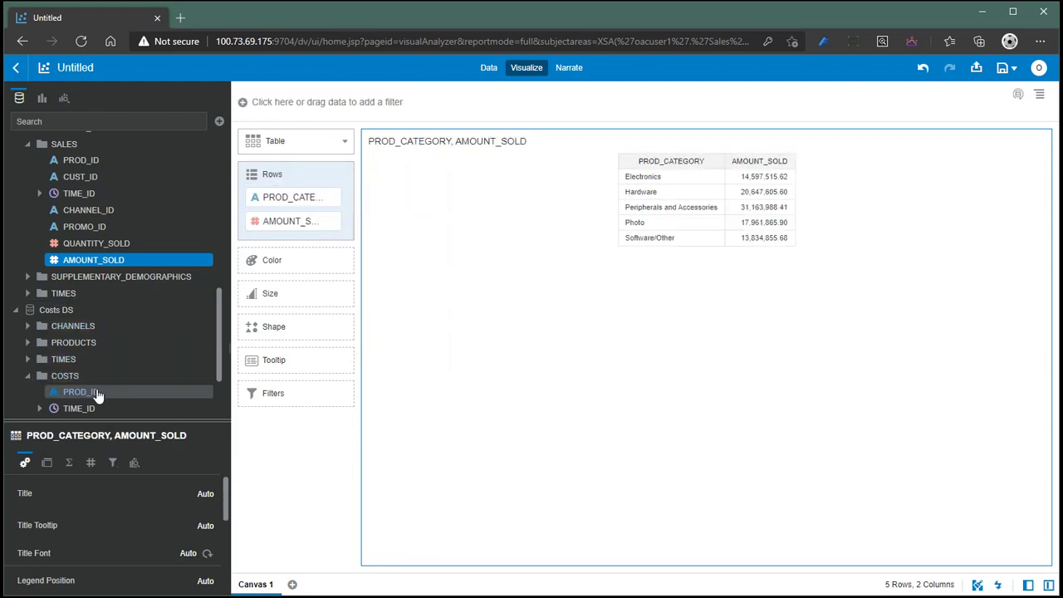
scroll(97, 373, "down", 3)
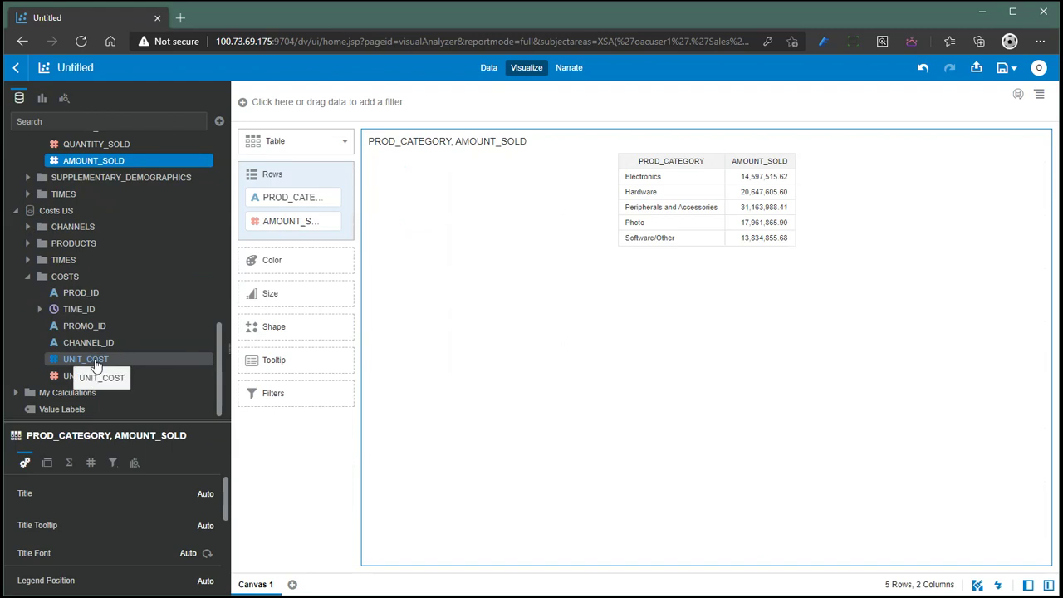
left_click_drag(97, 365, 277, 240)
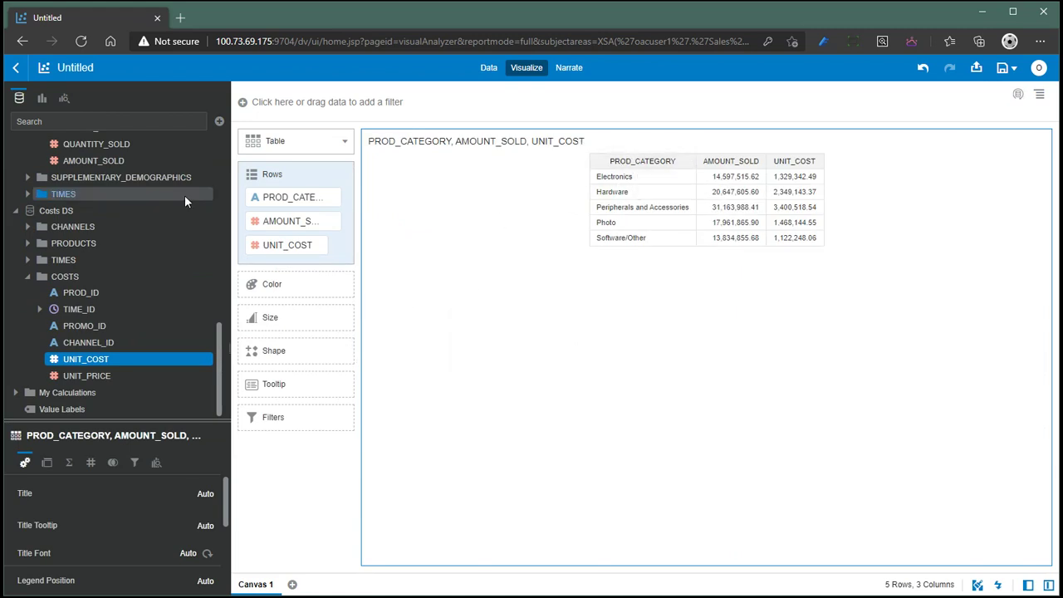
scroll(184, 190, "up", 3)
scroll(184, 186, "up", 9)
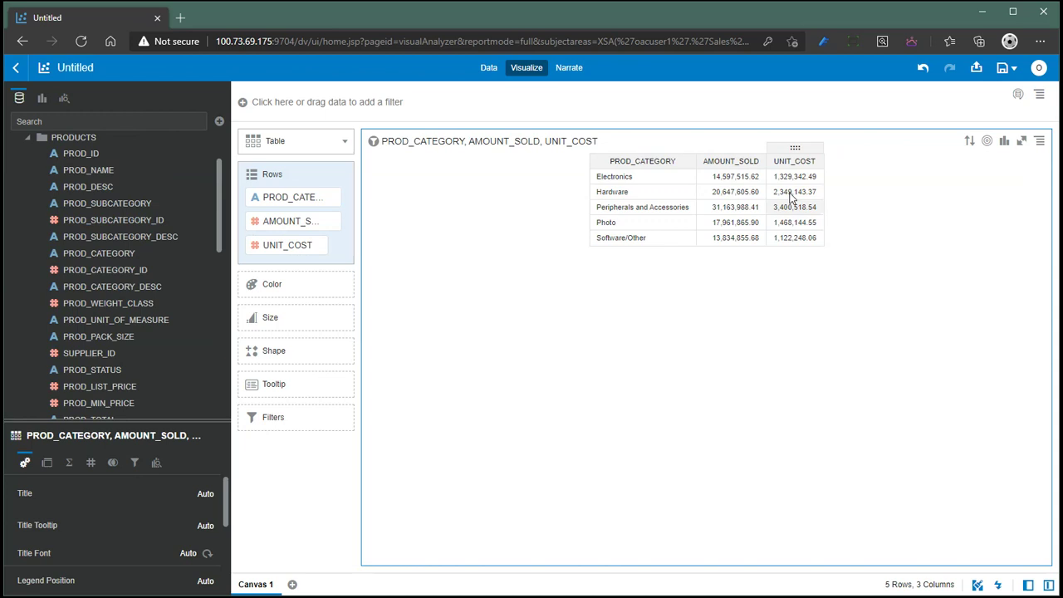
scroll(164, 283, "down", 8)
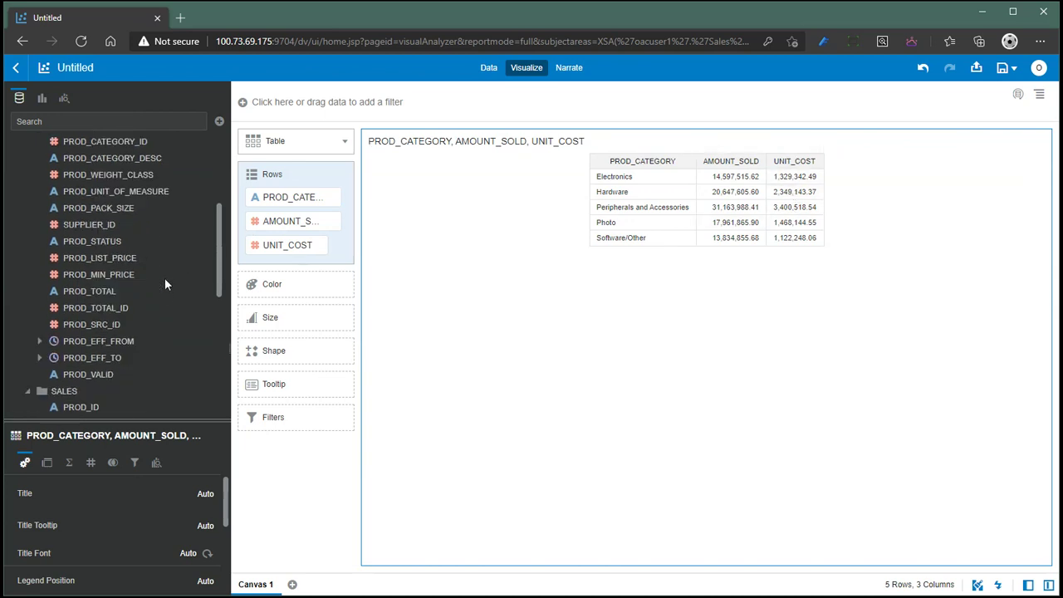
scroll(165, 284, "down", 3)
left_click(99, 359)
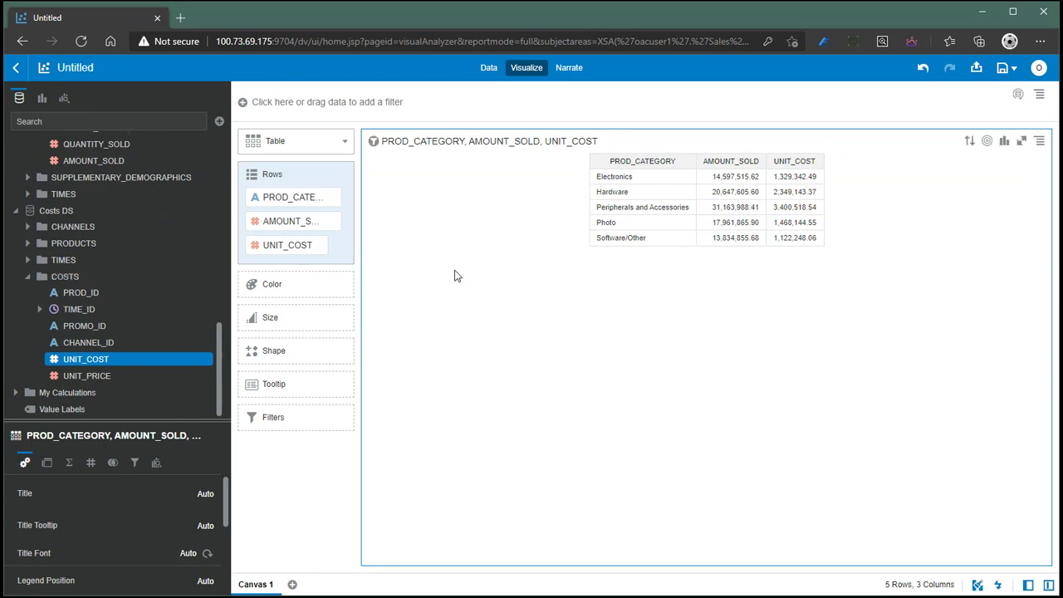
From the Data diagram, open the data sets in new tabs and switch to the second tab
left_click(493, 72)
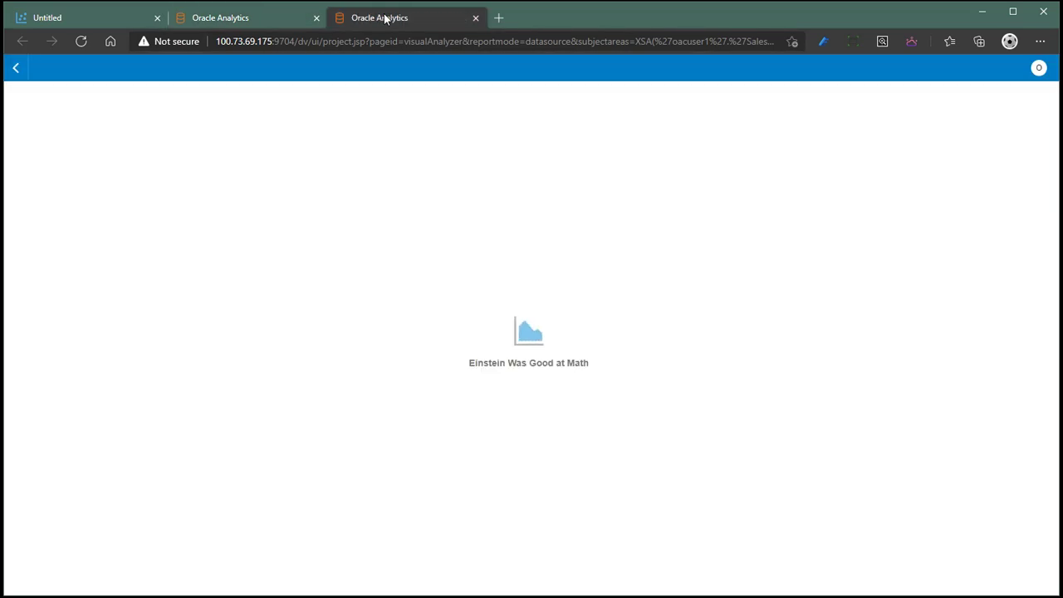
left_click(254, 23)
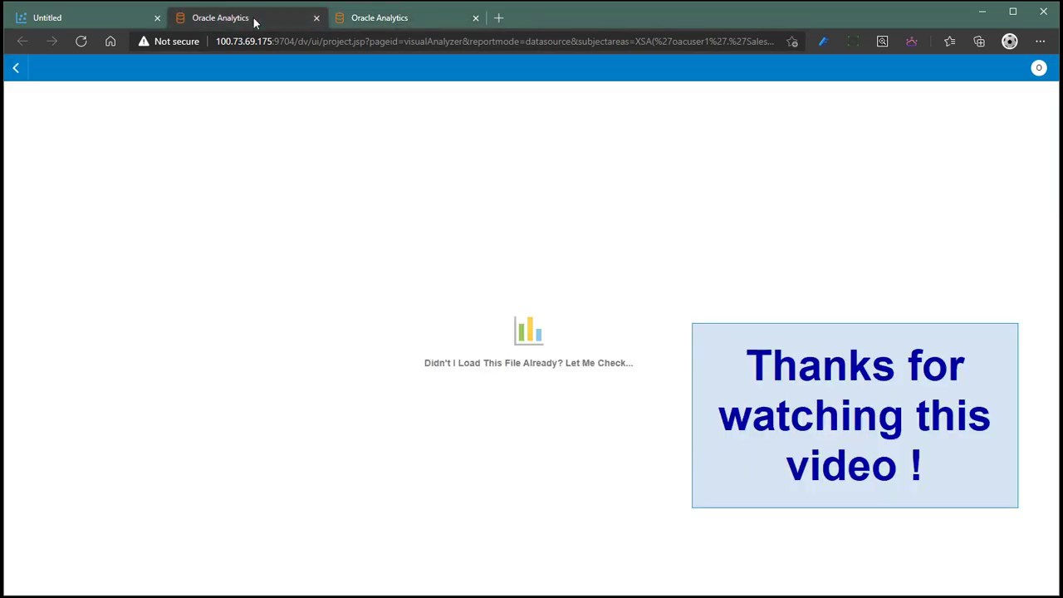